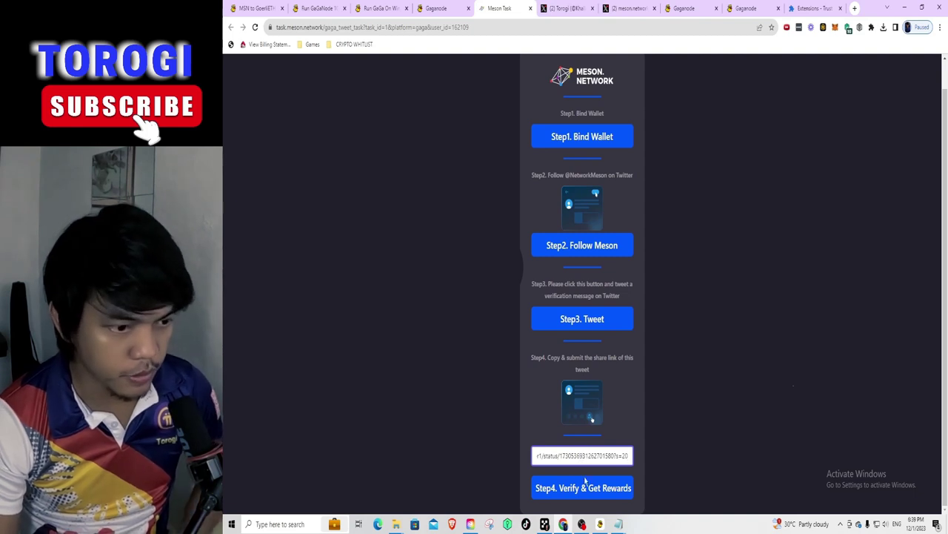
Step: Submit the shared tweet link for verification to get the Meson task rewards
left_click(578, 494)
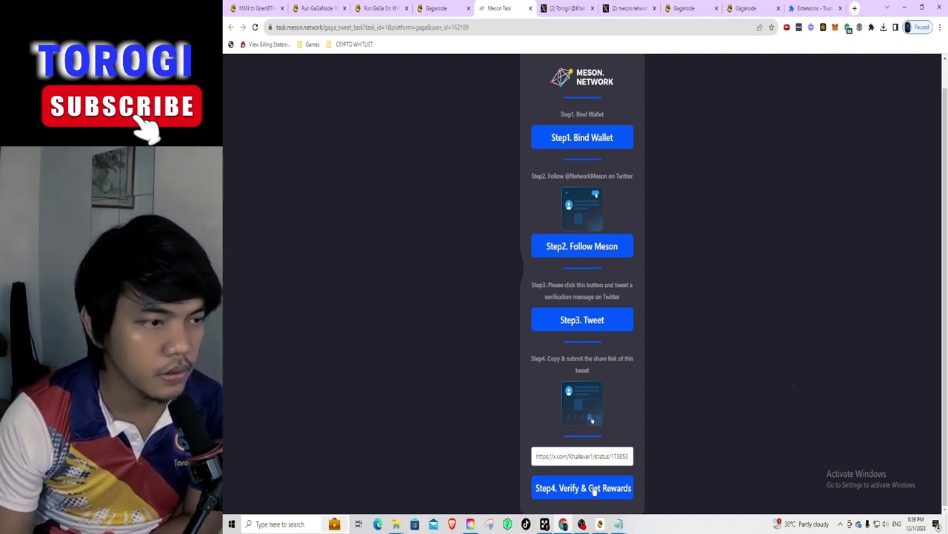
double_click(592, 490)
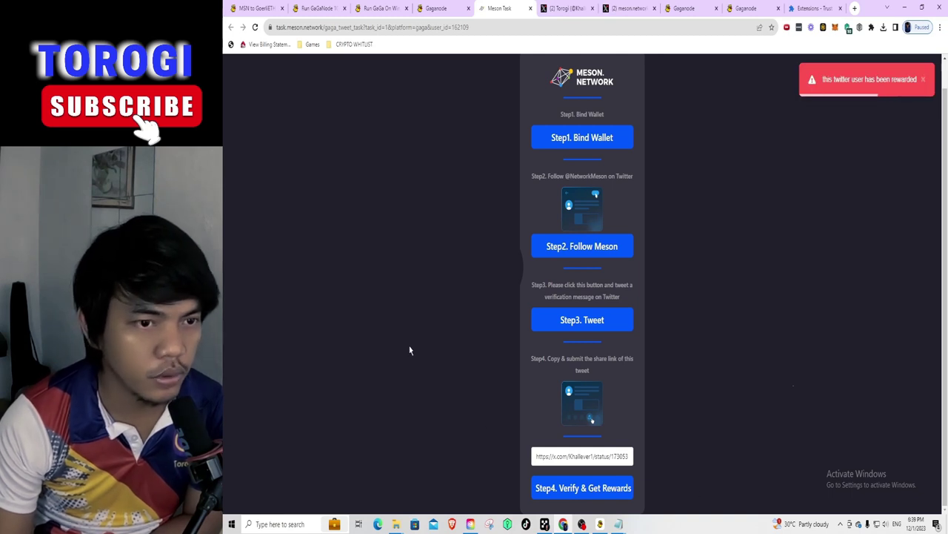
scroll(474, 250, "up", 1)
Step: Open the MSN claim form on the Gaganode reward page and check the GoerliETH balance in the MetaMask wallet
left_click(436, 9)
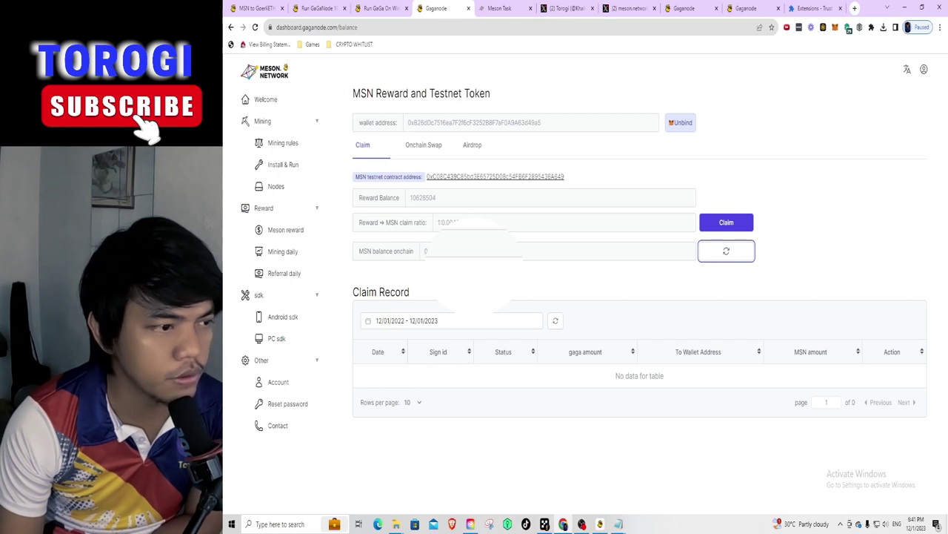
left_click(727, 225)
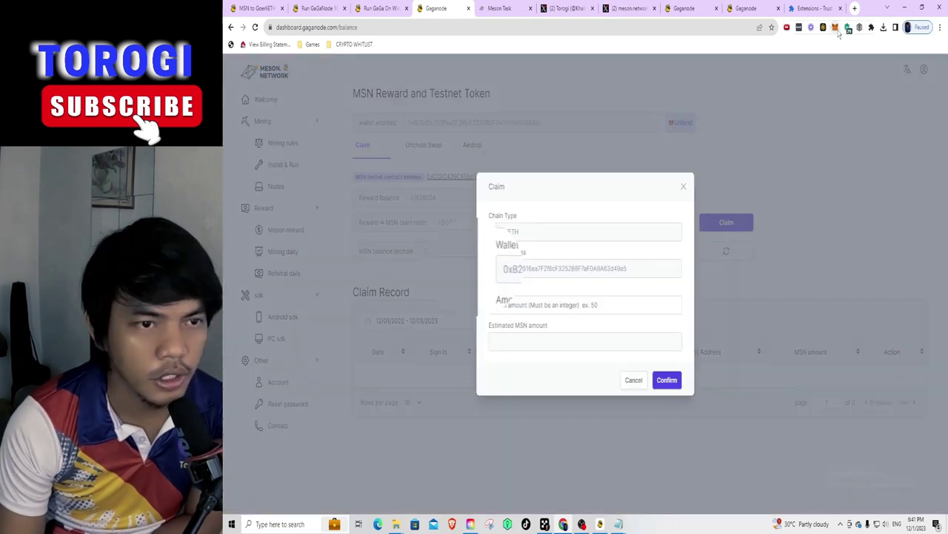
left_click(835, 28)
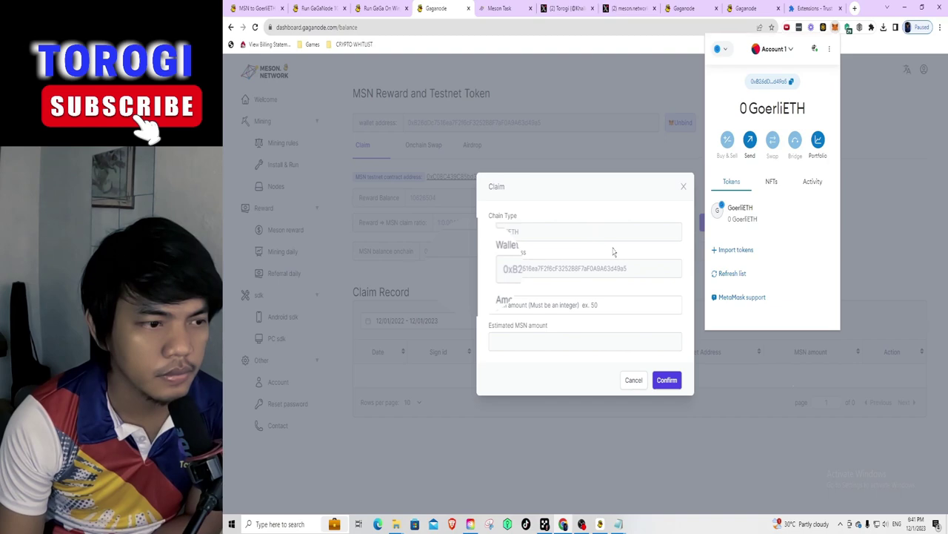
left_click(551, 341)
Step: Claim the reward with an amount of 10626504 and confirm its transfer to the wallet on the Goerli chain
left_click(612, 305)
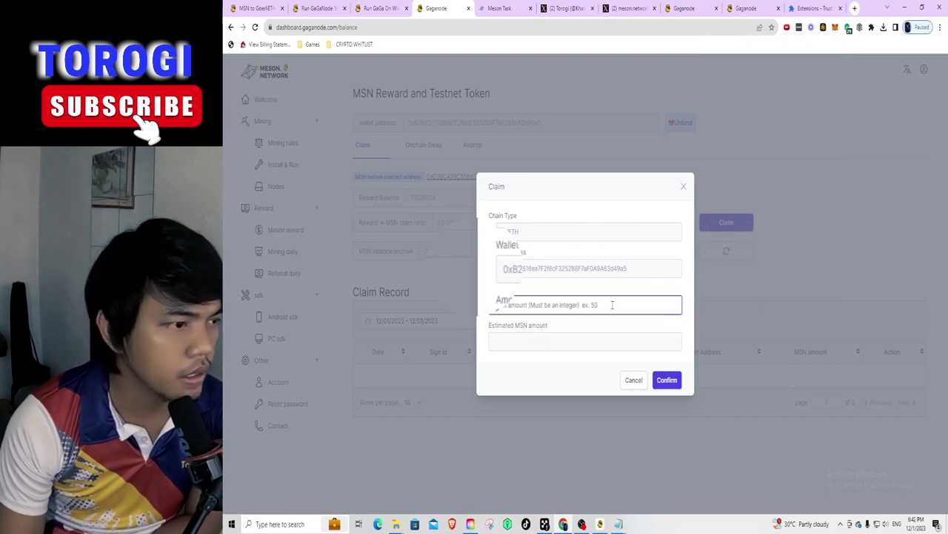
type("1")
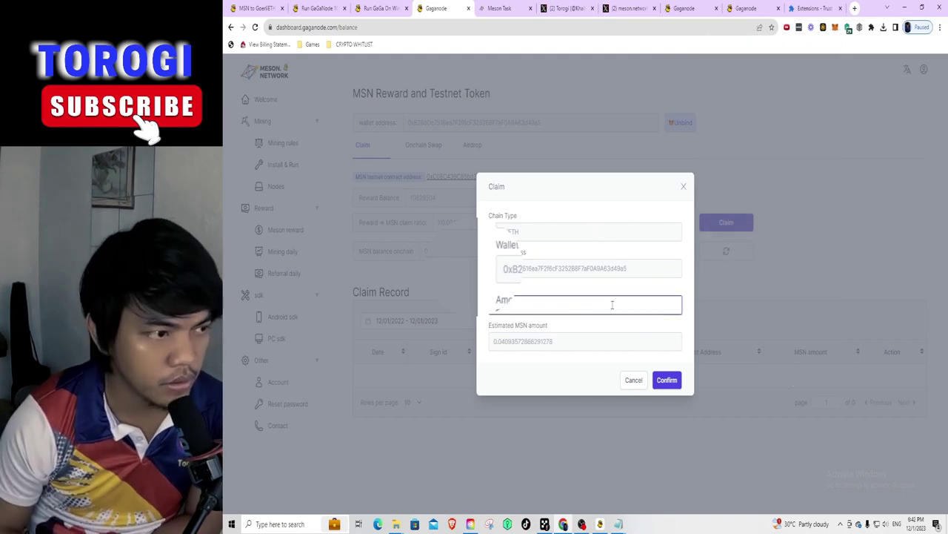
type("0")
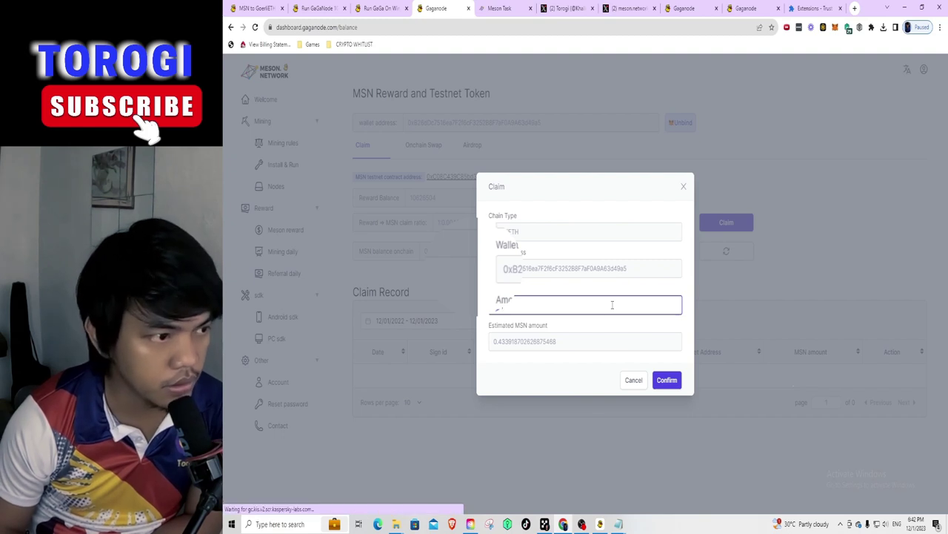
type("02504")
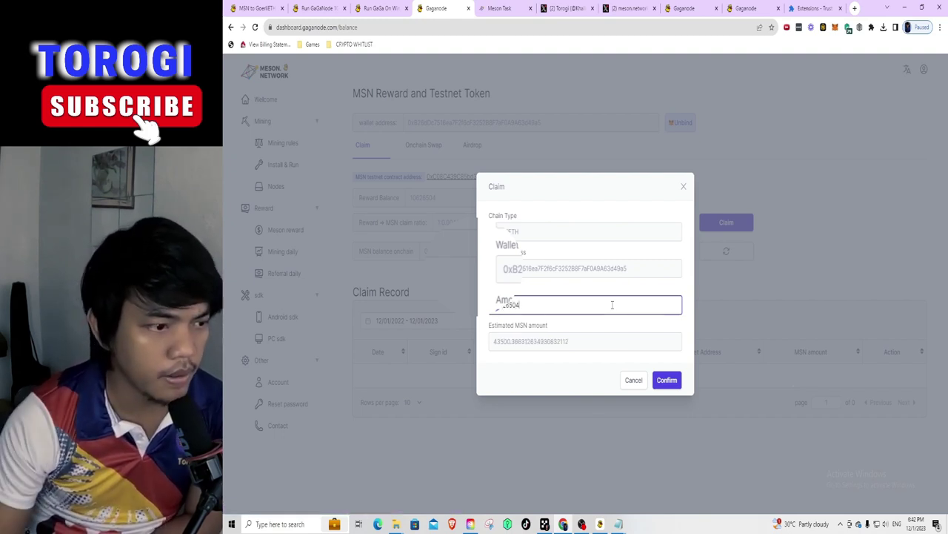
left_click(668, 383)
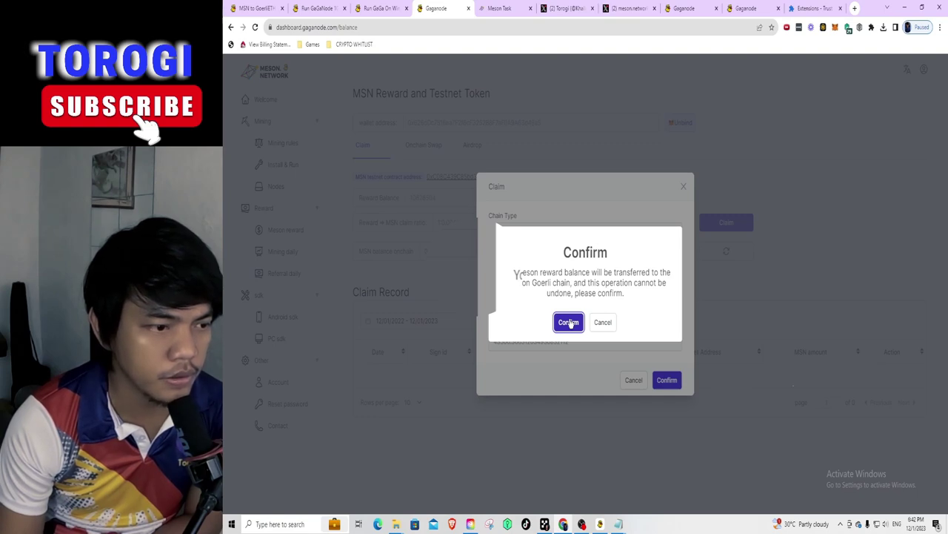
left_click(569, 324)
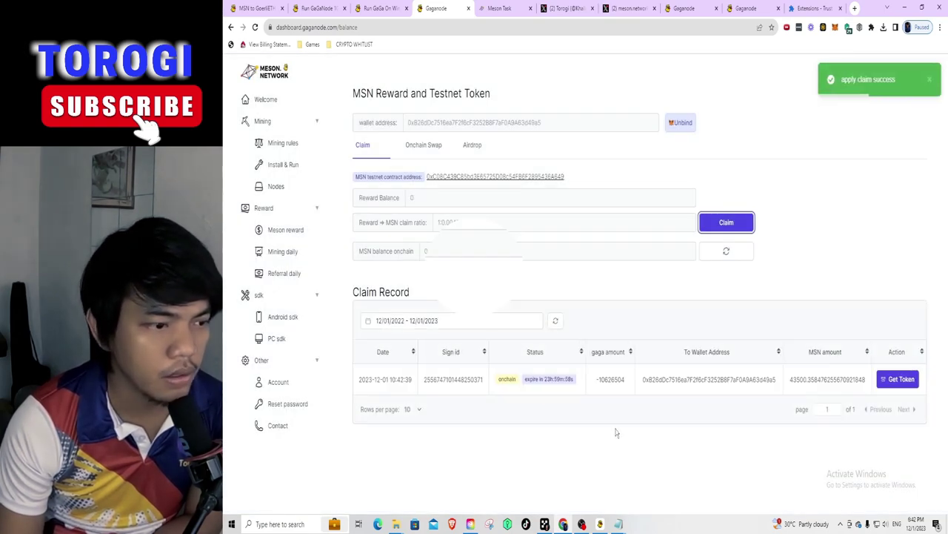
Step: Check the MetaMask wallet, try to get the token for the claim record, and review the transaction's gas fee
left_click(835, 27)
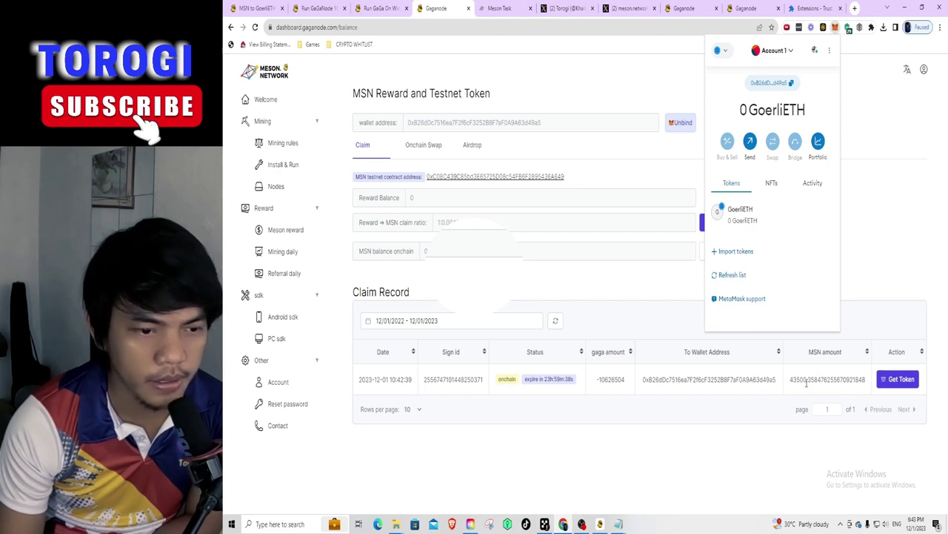
left_click(897, 382)
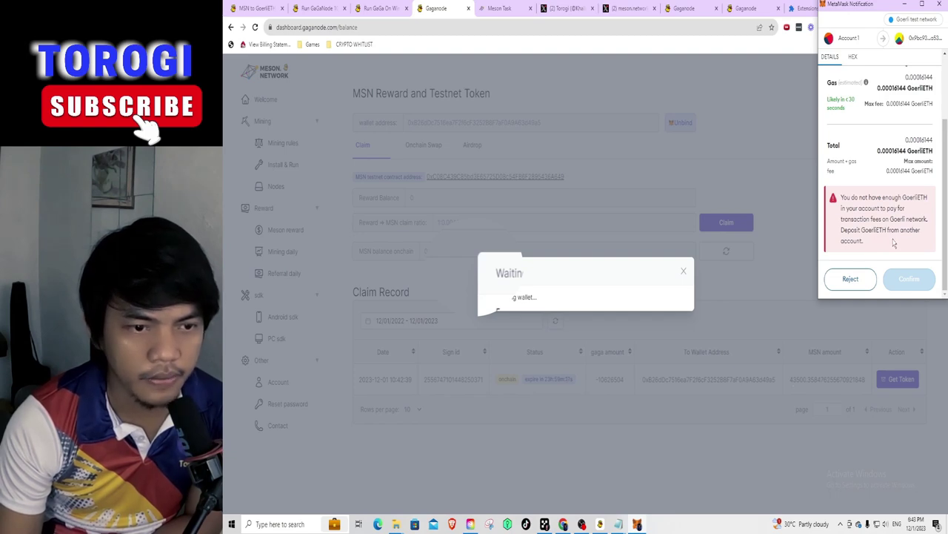
scroll(893, 243, "up", 3)
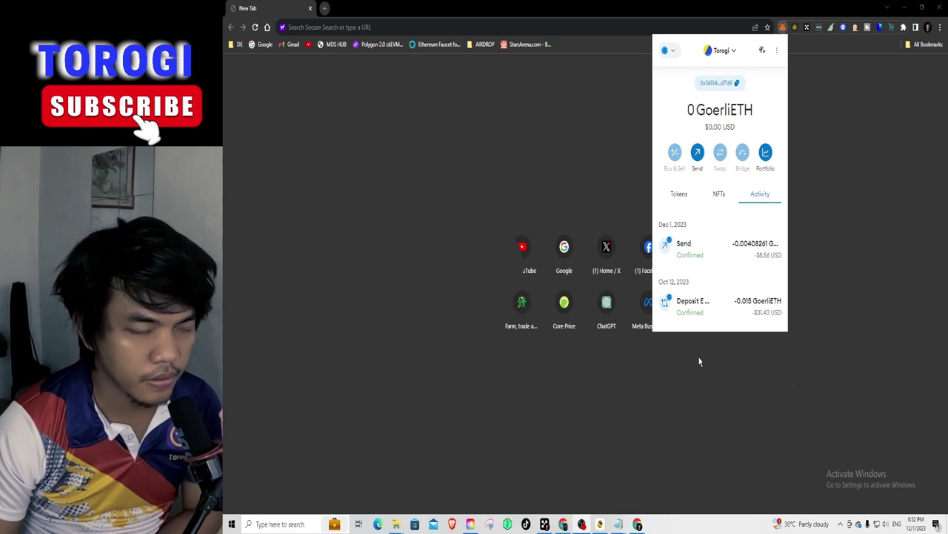
Step: Return to the Gaganode reward page, get the token for the claim record, and confirm the MetaMask transaction
left_click(564, 525)
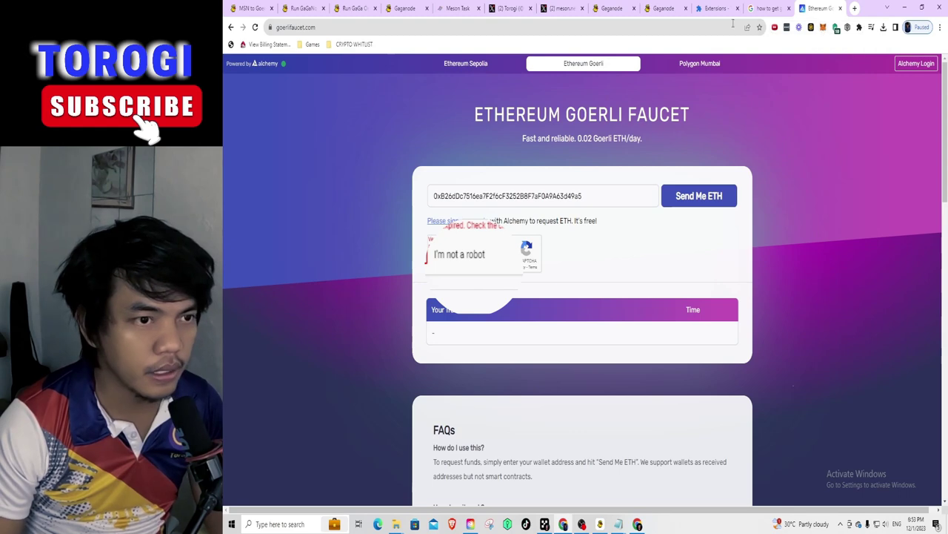
left_click(662, 9)
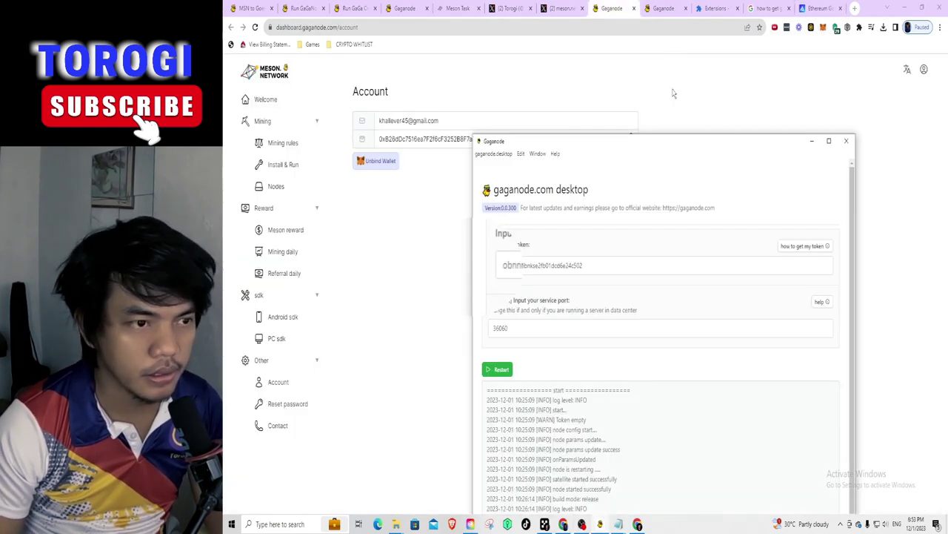
key("ctrl+4")
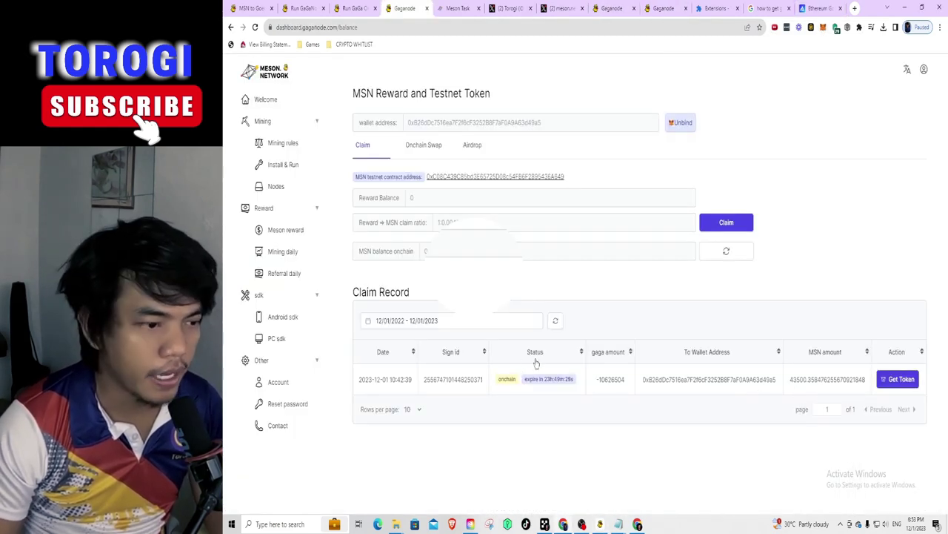
mouse_move(544, 387)
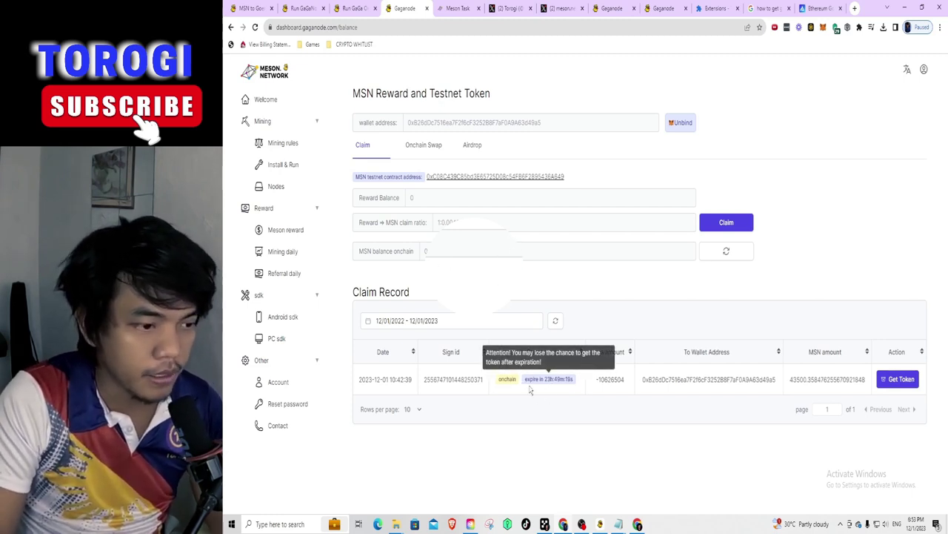
left_click(901, 380)
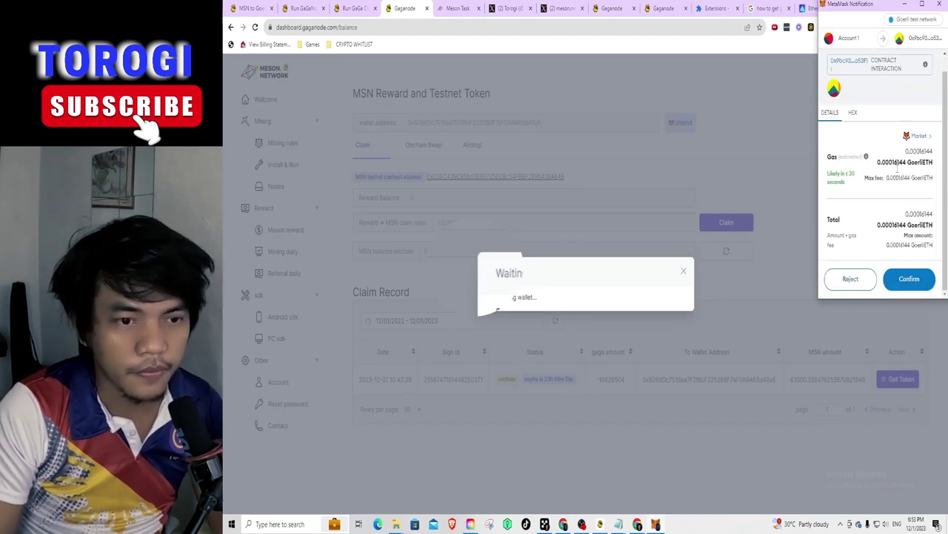
left_click(911, 278)
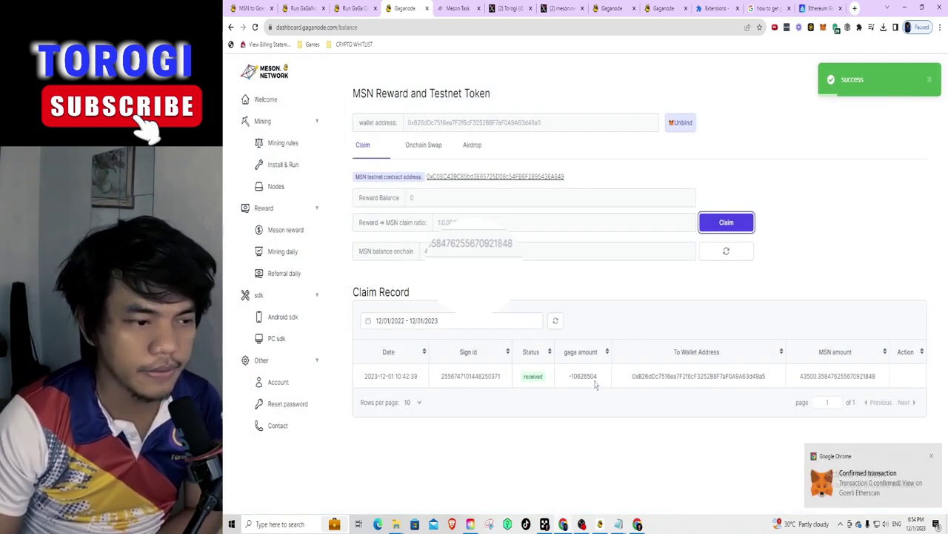
Step: Import the MSN token into the MetaMask wallet using the MSN testnet contract address from the reward page
left_click(823, 27)
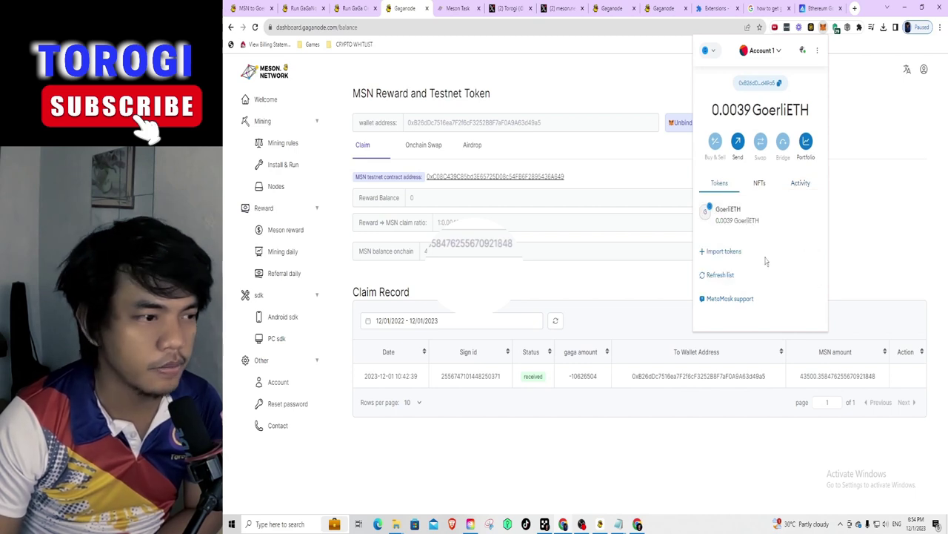
double_click(489, 176)
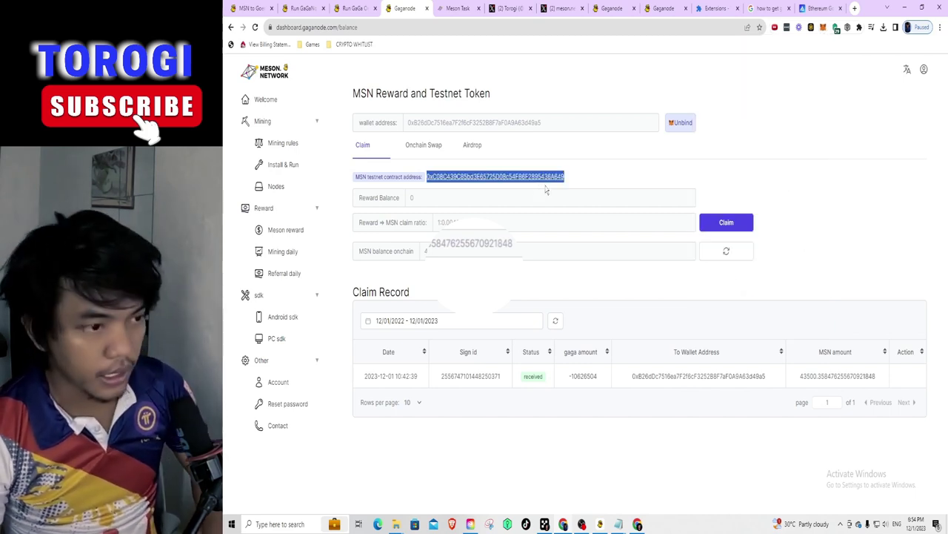
left_click(823, 26)
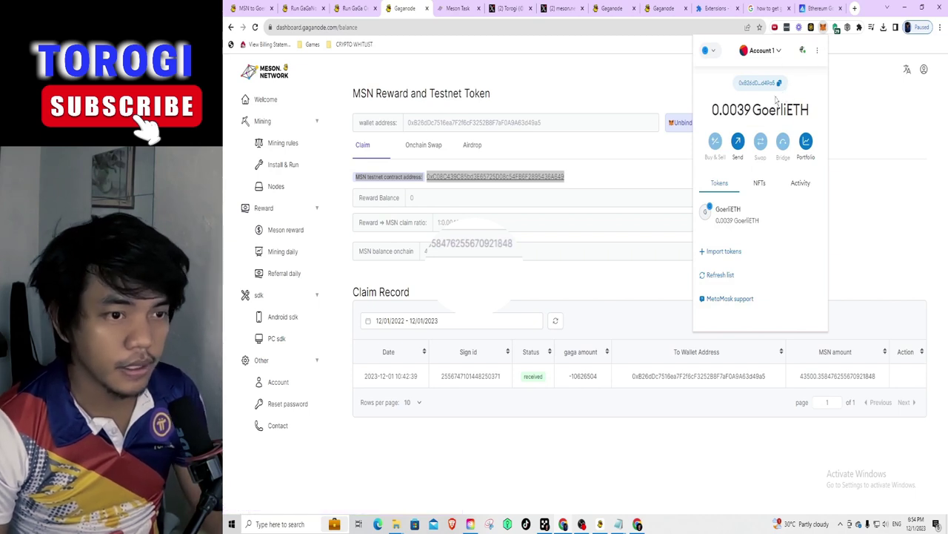
left_click(713, 251)
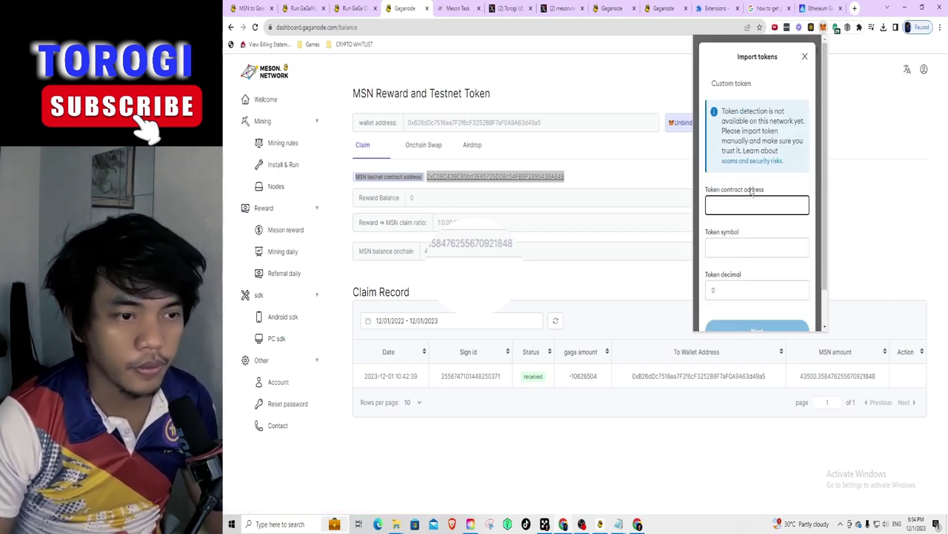
type("0xC08C439C85bd3E65725D08c54FB6F2895436A649")
scroll(764, 237, "down", 2)
left_click(757, 291)
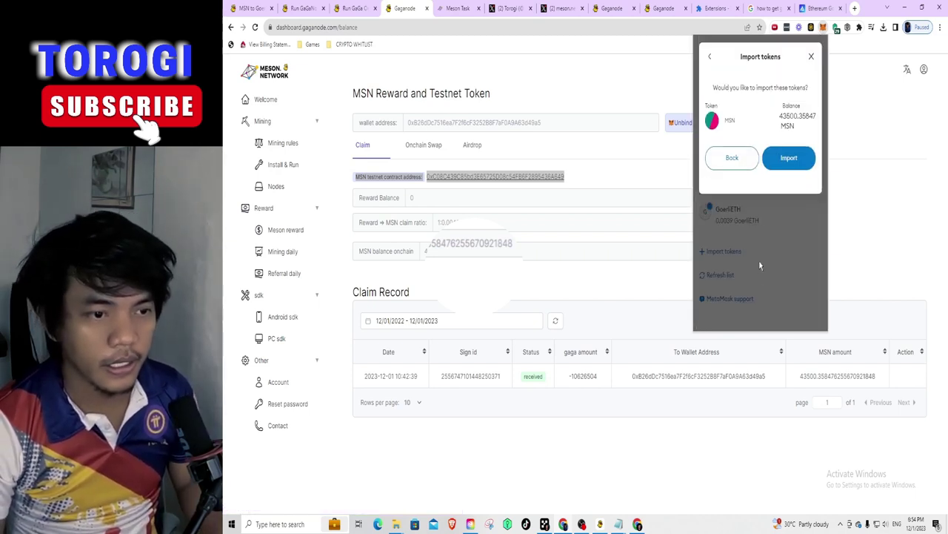
left_click(787, 156)
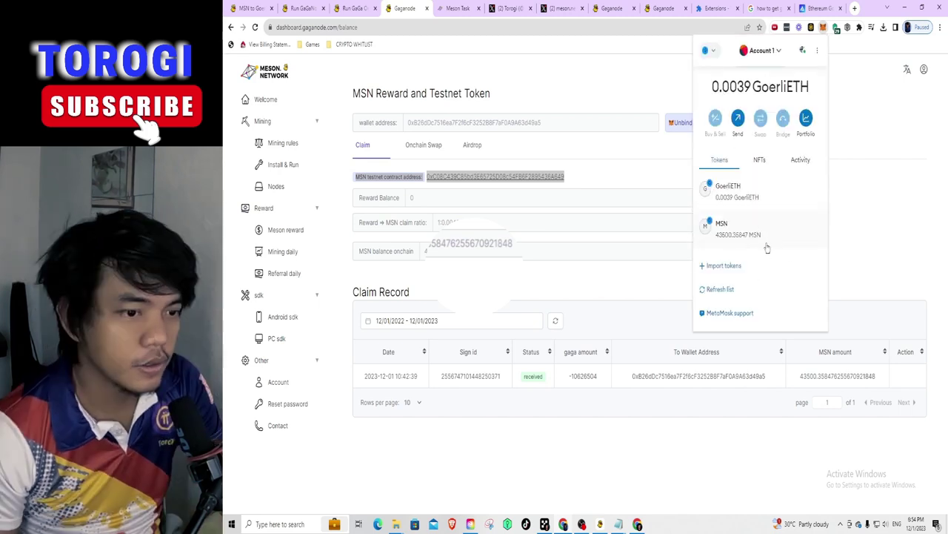
left_click(633, 286)
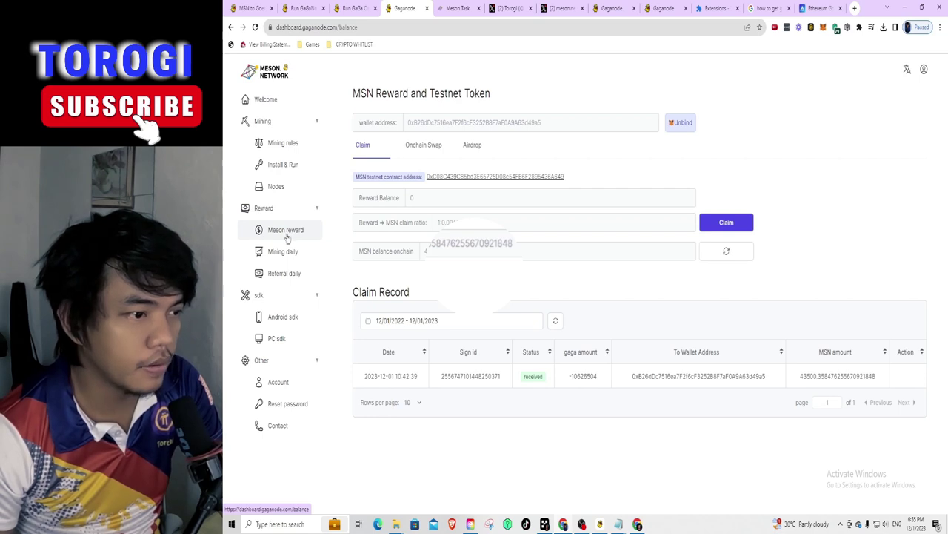
Step: Look through the onchain swap and airdrop sections and the mining rules with their reward table
left_click(417, 146)
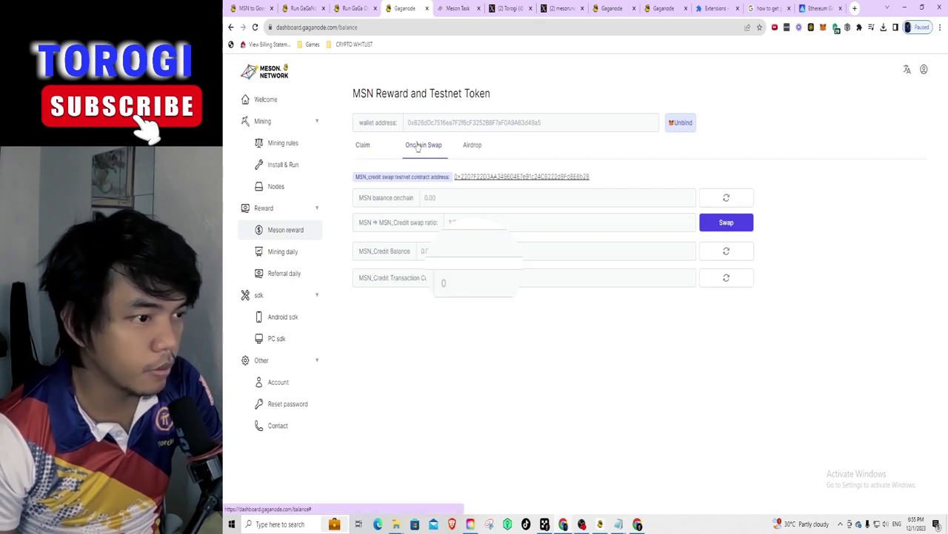
left_click(482, 149)
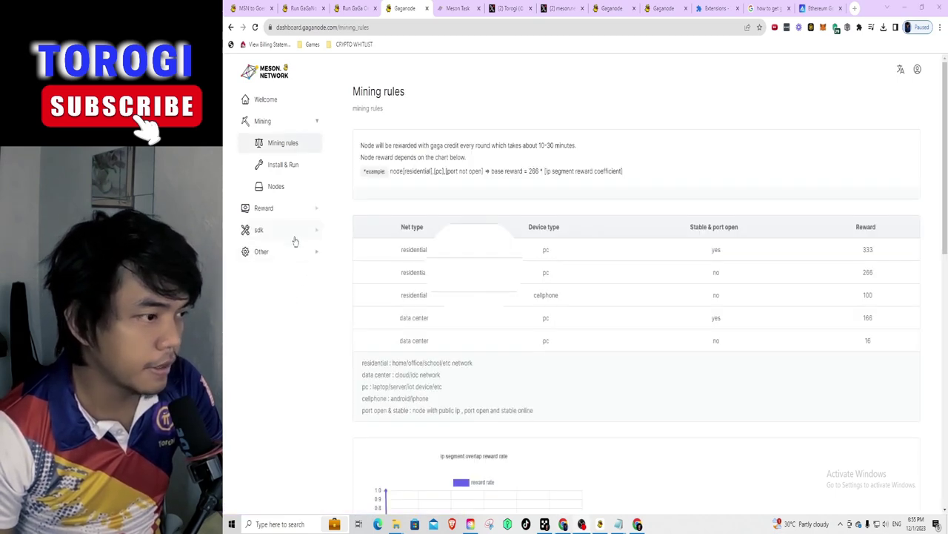
left_click(272, 212)
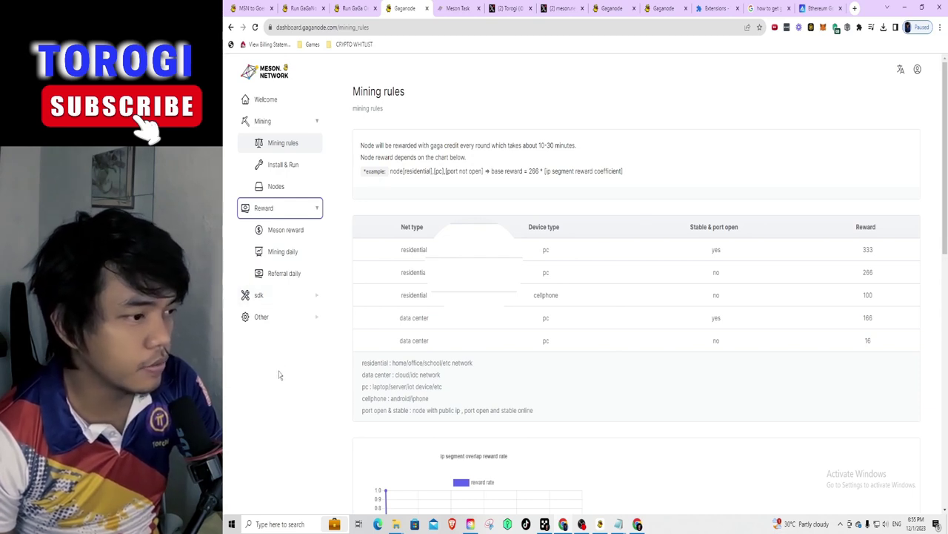
scroll(331, 383, "down", 1)
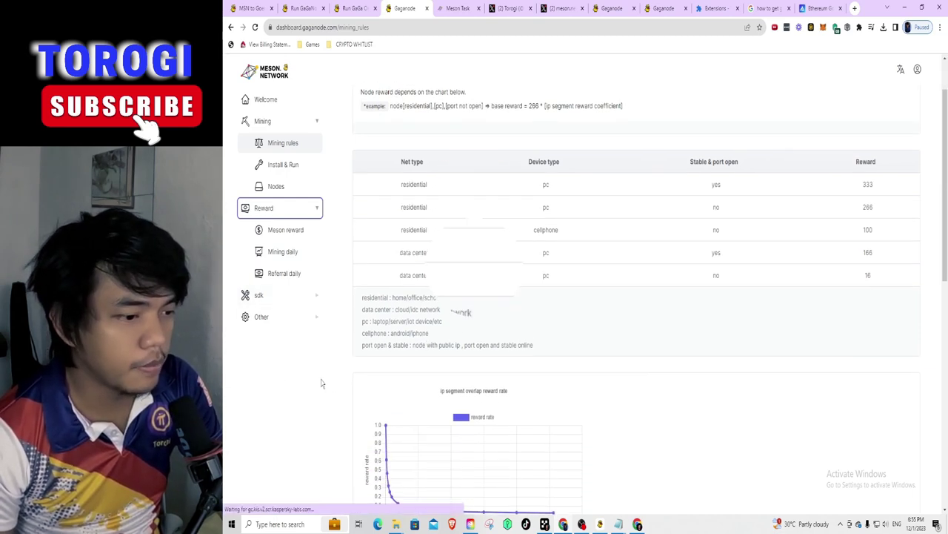
scroll(296, 383, "up", 1)
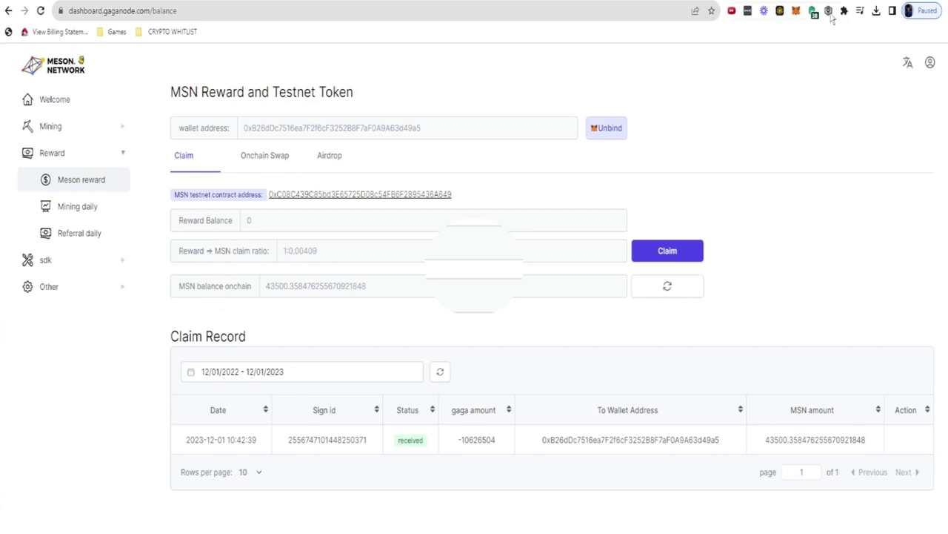
Step: Check the MSN balance in the MetaMask wallet and view the onchain swap section of the Meson reward page
left_click(796, 11)
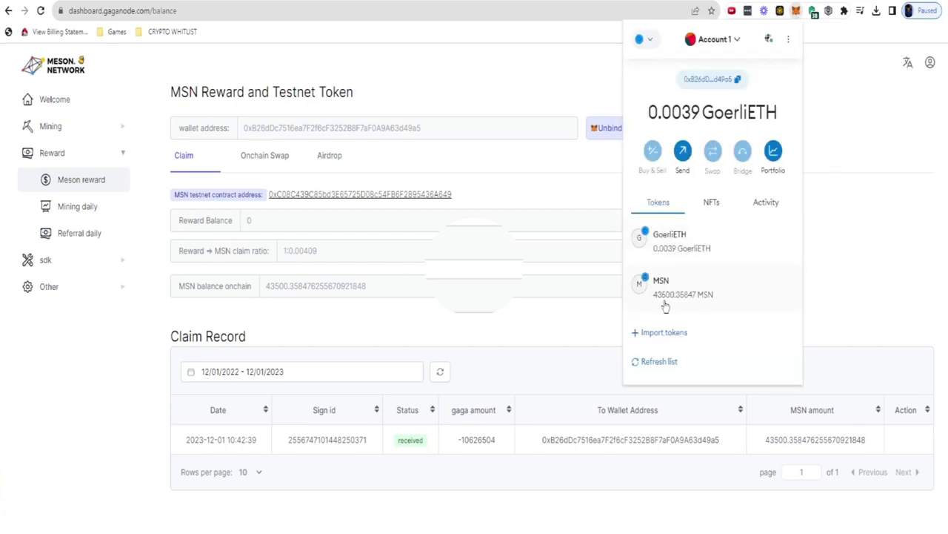
left_click(843, 255)
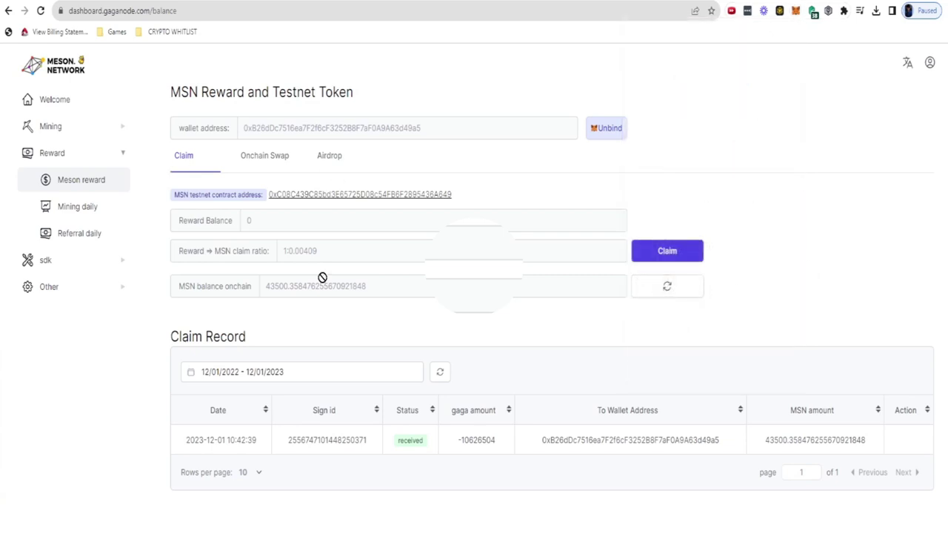
left_click(259, 159)
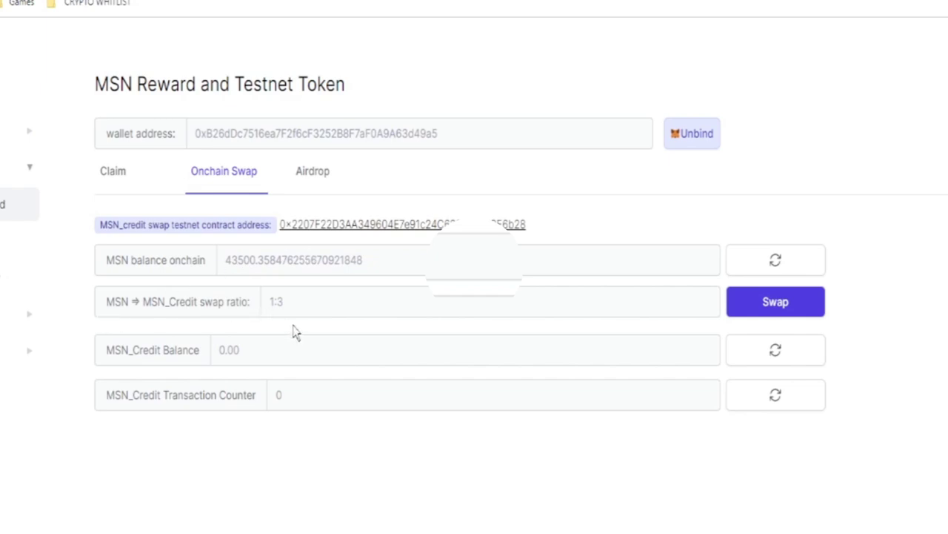
Step: Compare the Airdrop, Claim and Onchain Swap sections of the MSN reward page, finishing on Onchain Swap
left_click(315, 170)
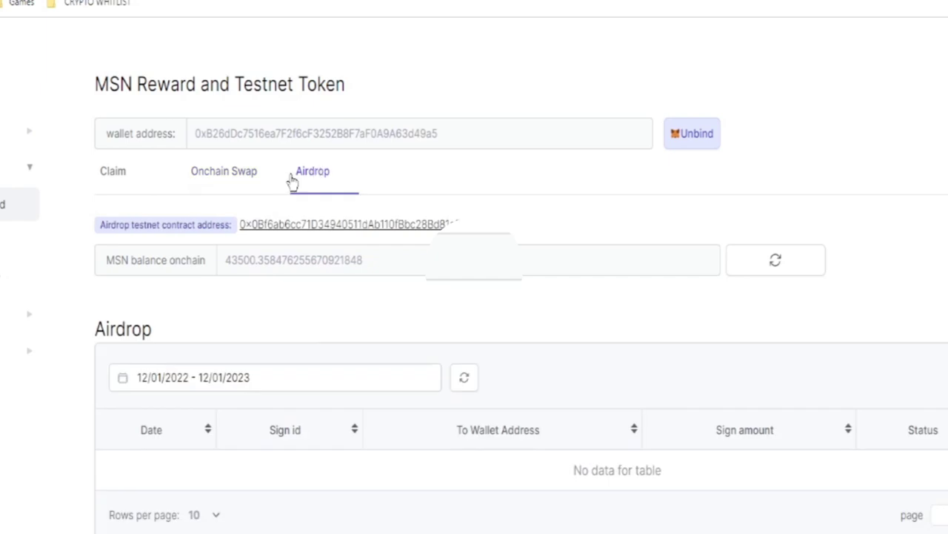
left_click(232, 176)
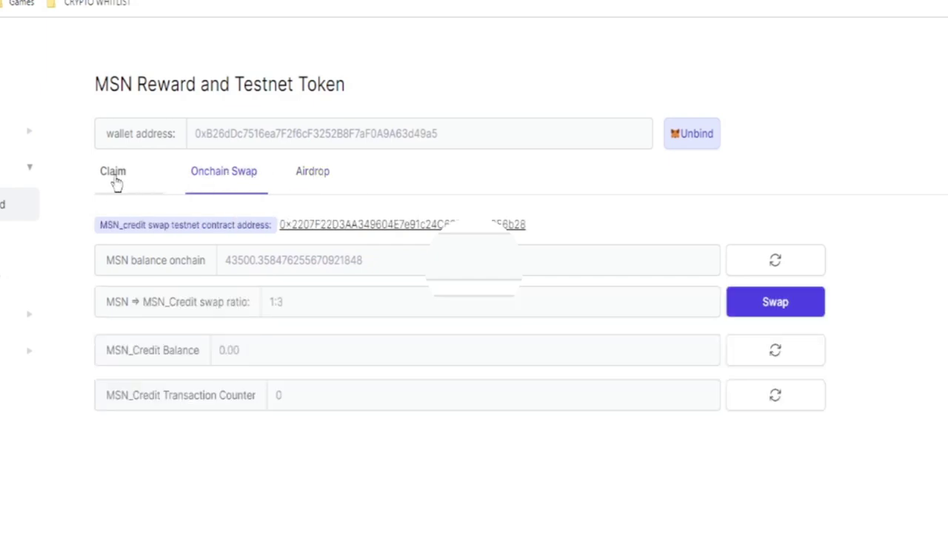
left_click(115, 177)
left_click(215, 181)
left_click(113, 174)
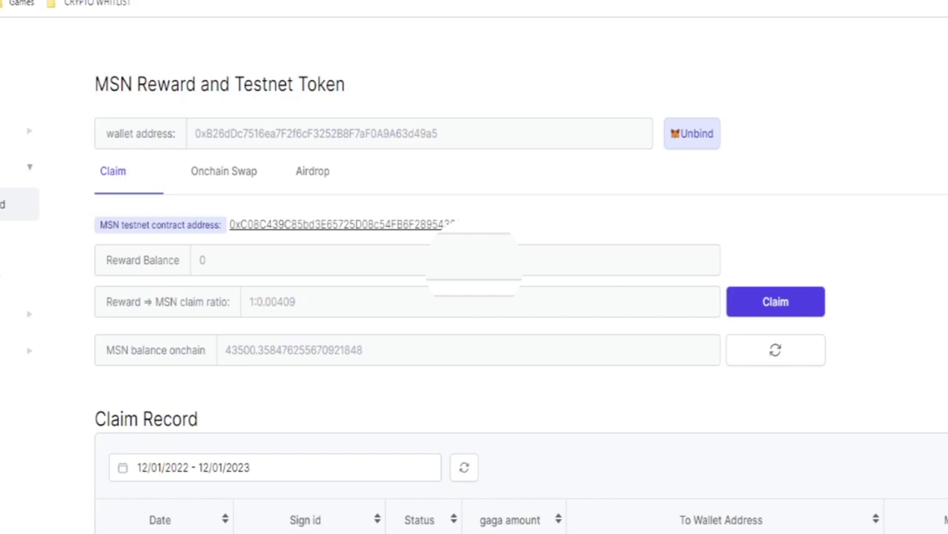
left_click(224, 171)
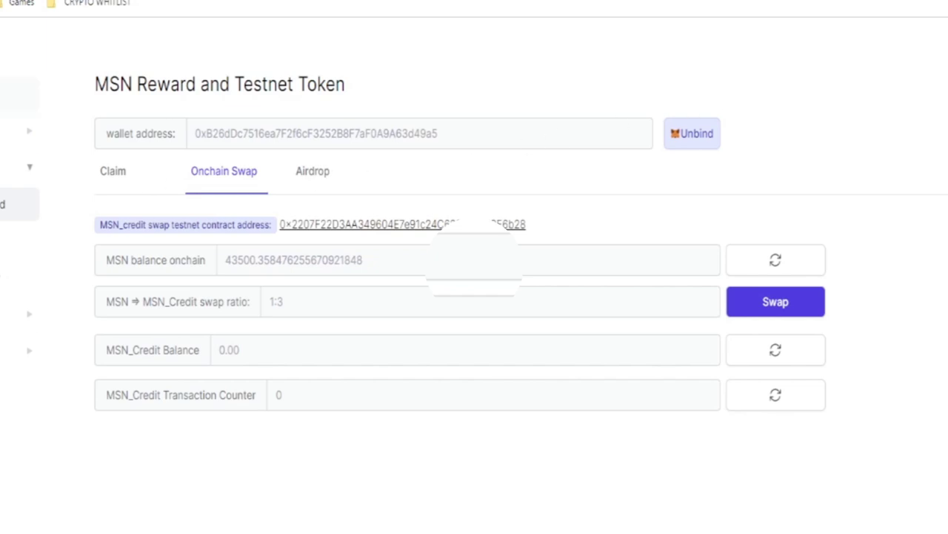
Step: Review the Gaganode install and run instructions for several platforms, including Windows desktop 64bit, Mac desktop and Android
left_click(15, 131)
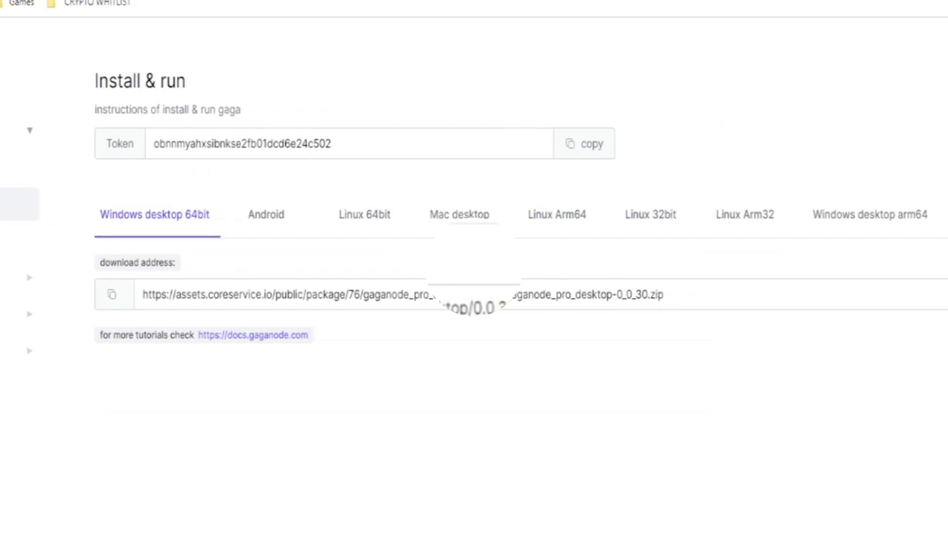
left_click(266, 215)
left_click(482, 221)
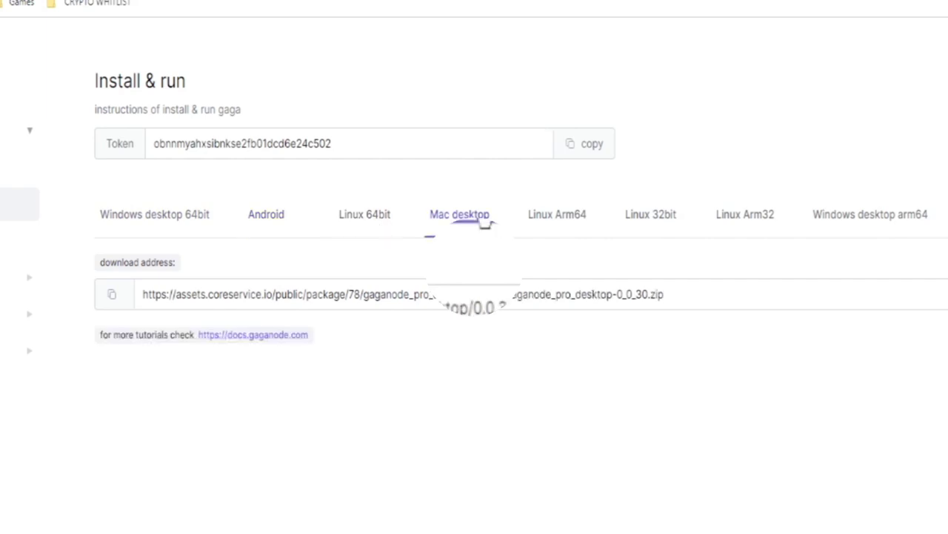
left_click(570, 231)
left_click(919, 223)
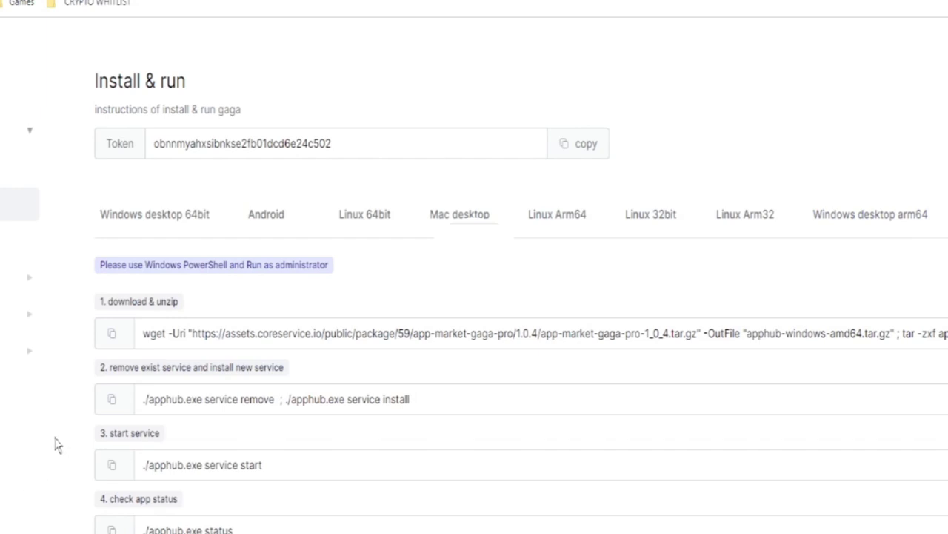
left_click(129, 226)
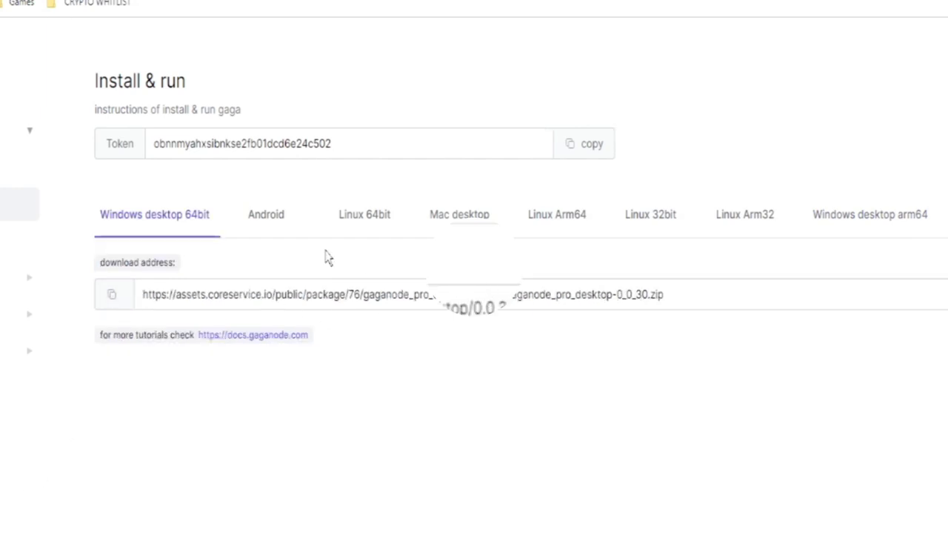
left_click(275, 218)
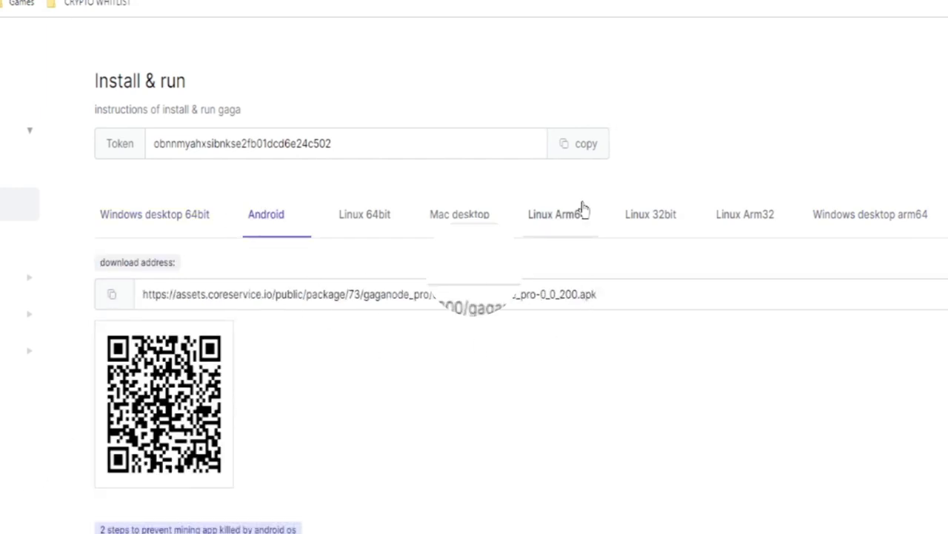